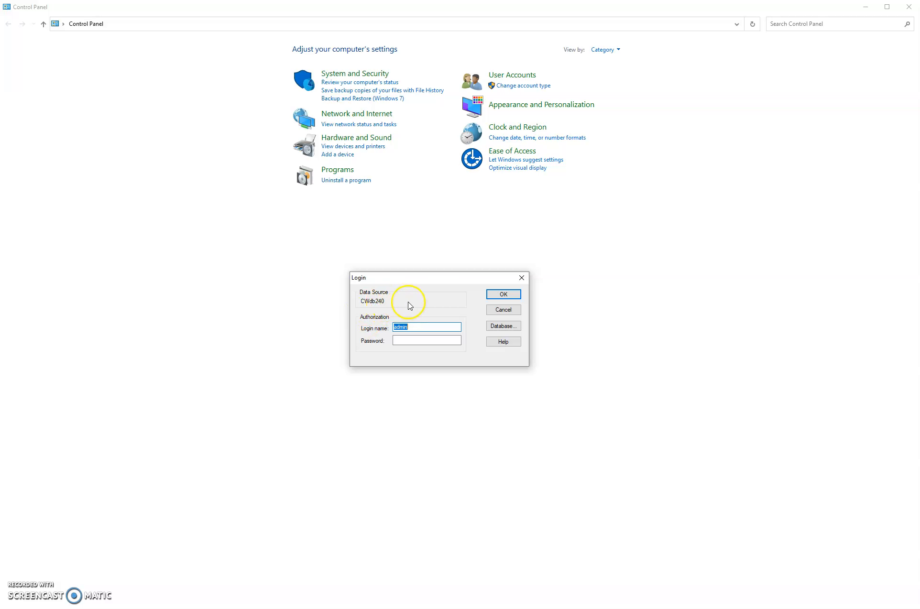
Step: Select CWdb240.mdb from the Sample Databases folder on drive D as the login database and confirm the login
left_click_drag(440, 277, 451, 279)
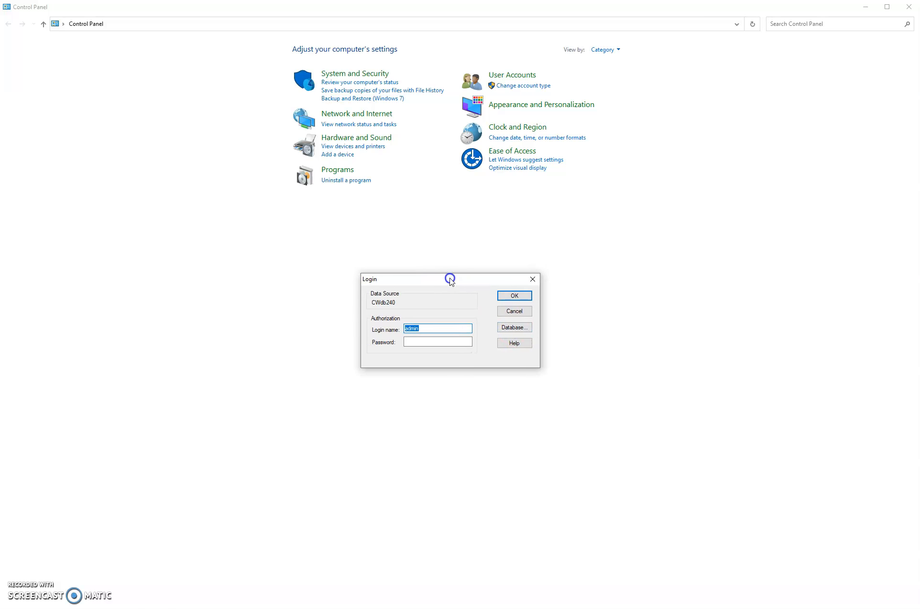
left_click(515, 329)
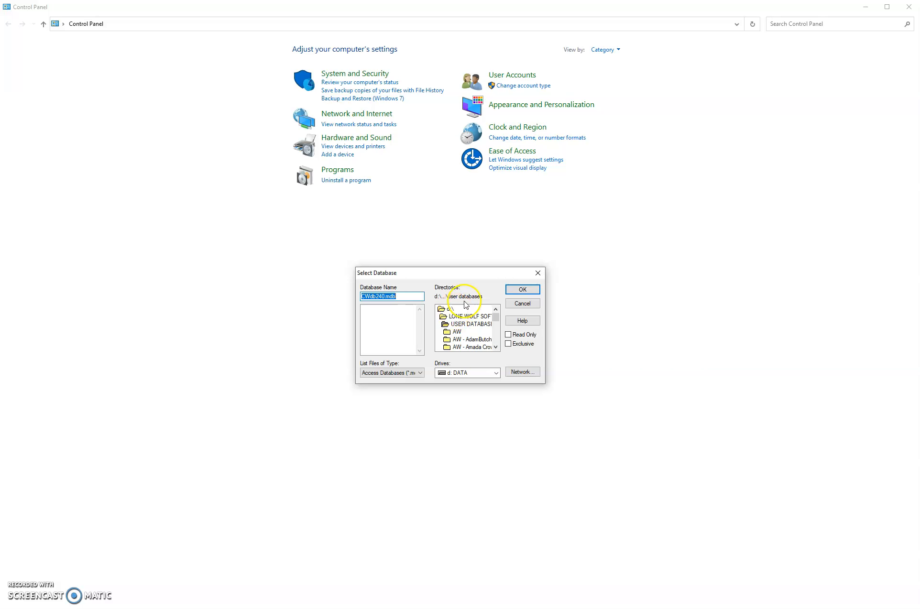
left_click_drag(462, 273, 466, 274)
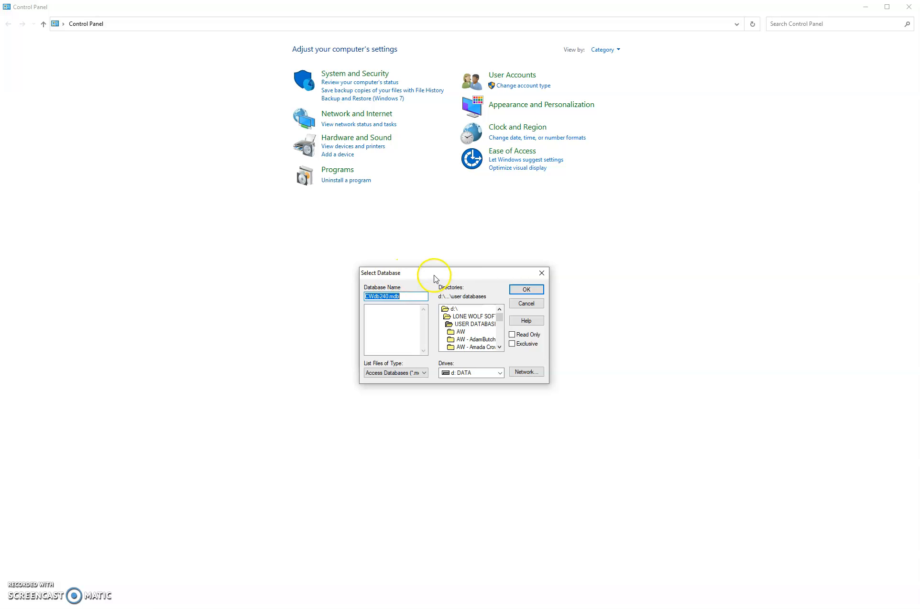
double_click(468, 320)
left_click_drag(500, 315, 487, 341)
double_click(485, 340)
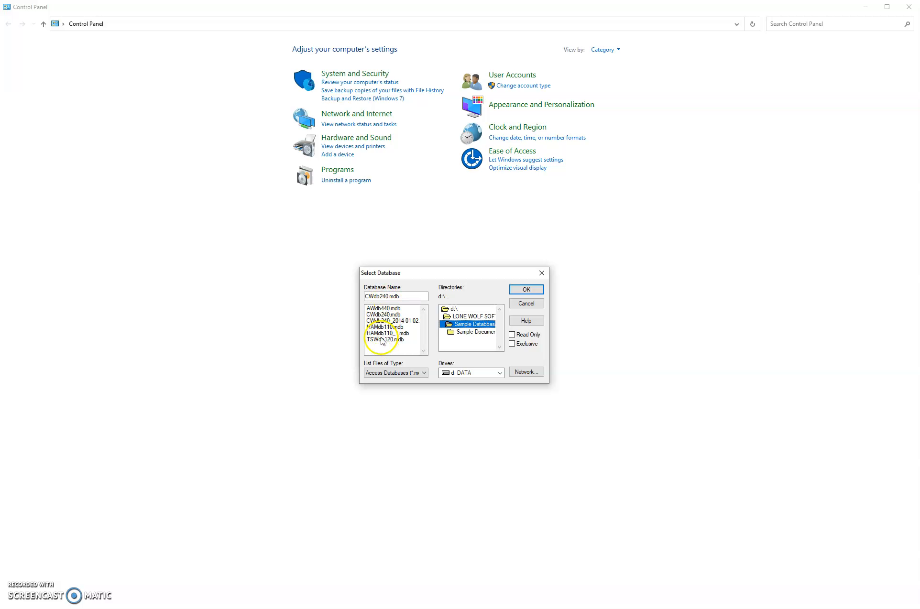
left_click(372, 315)
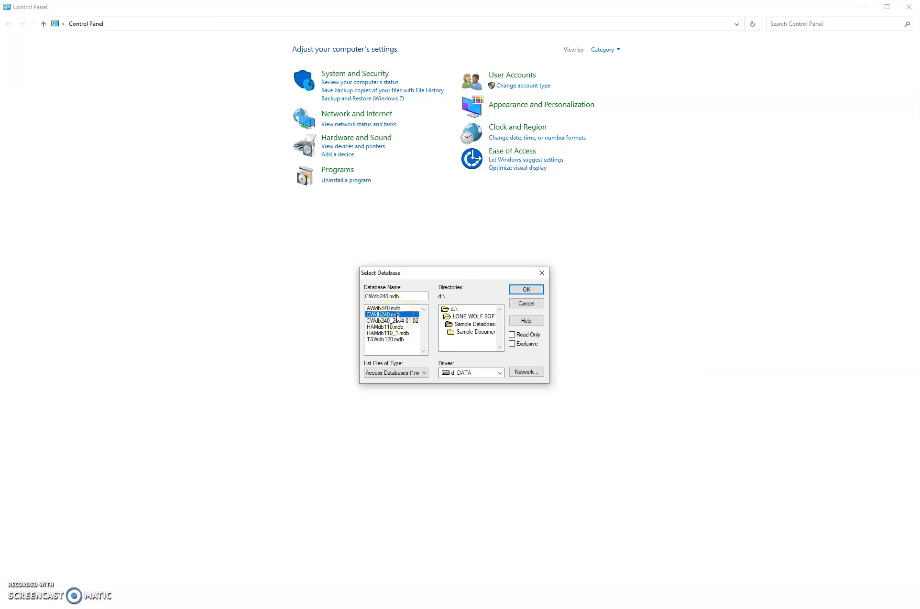
left_click(527, 290)
left_click(514, 298)
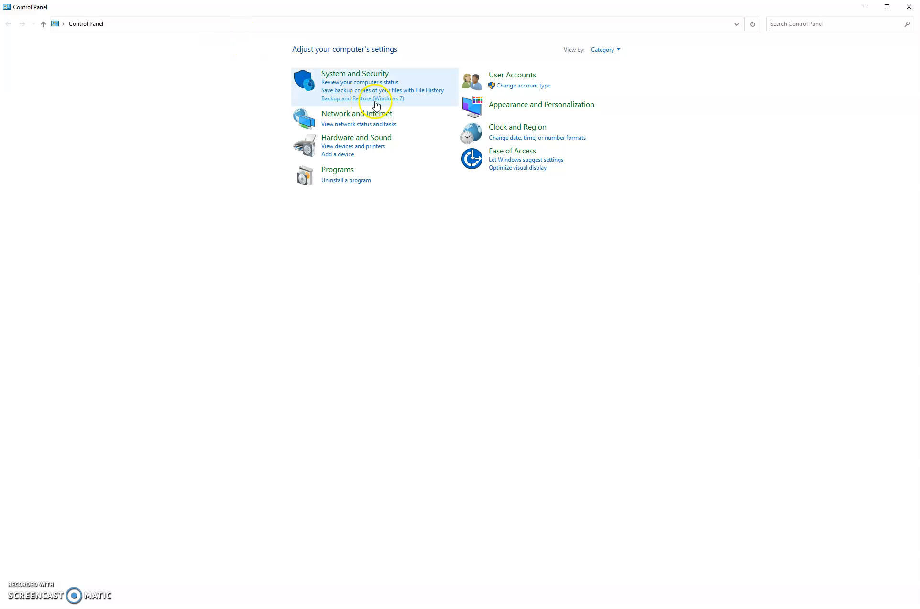
Step: Open the 32-bit ODBC Data Sources tool from the Administrative Tools under System and Security
left_click(355, 74)
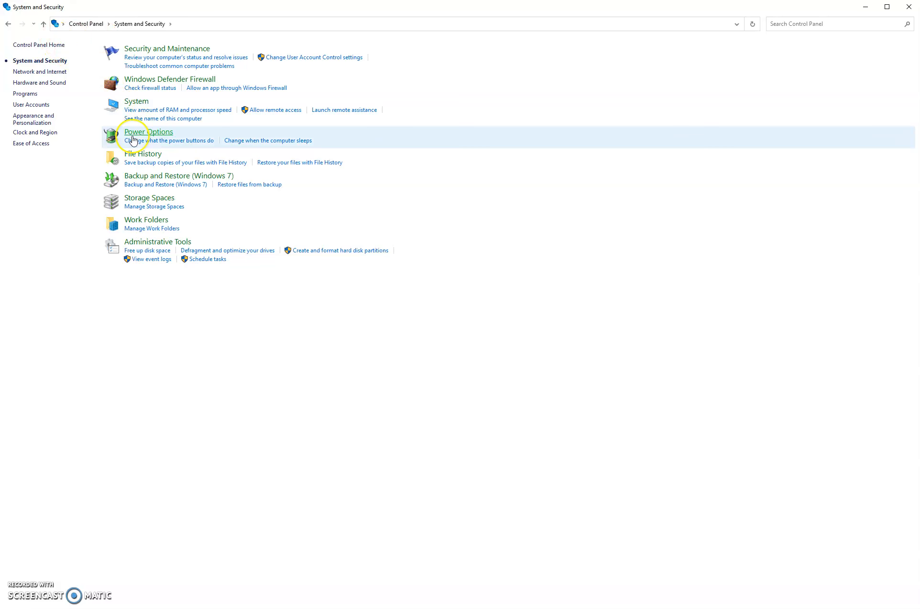
left_click(158, 243)
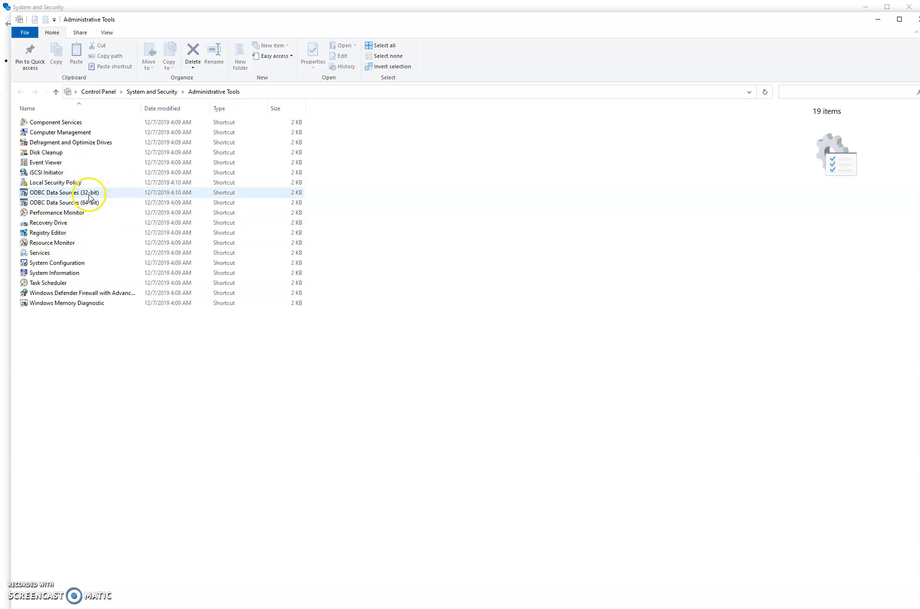
double_click(88, 195)
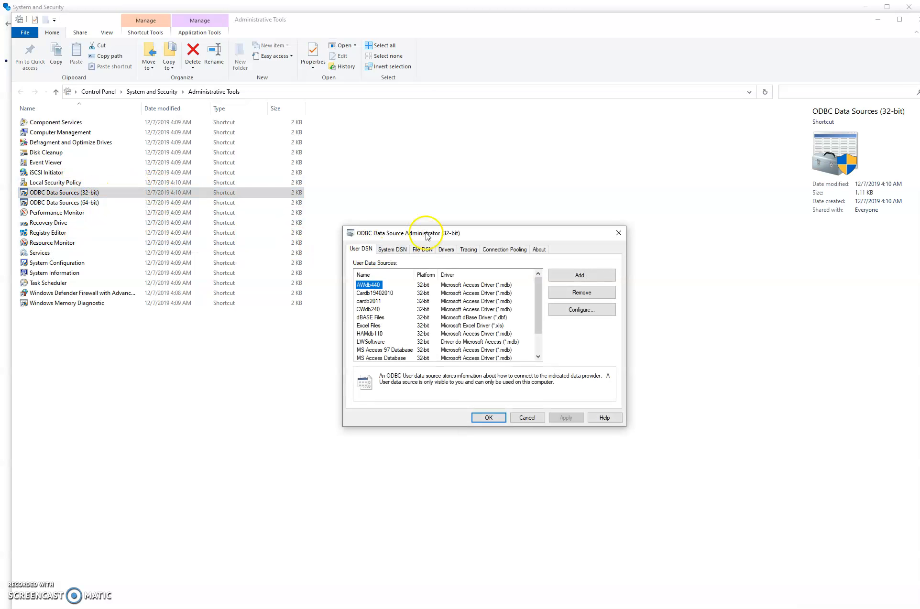
left_click_drag(458, 233, 423, 206)
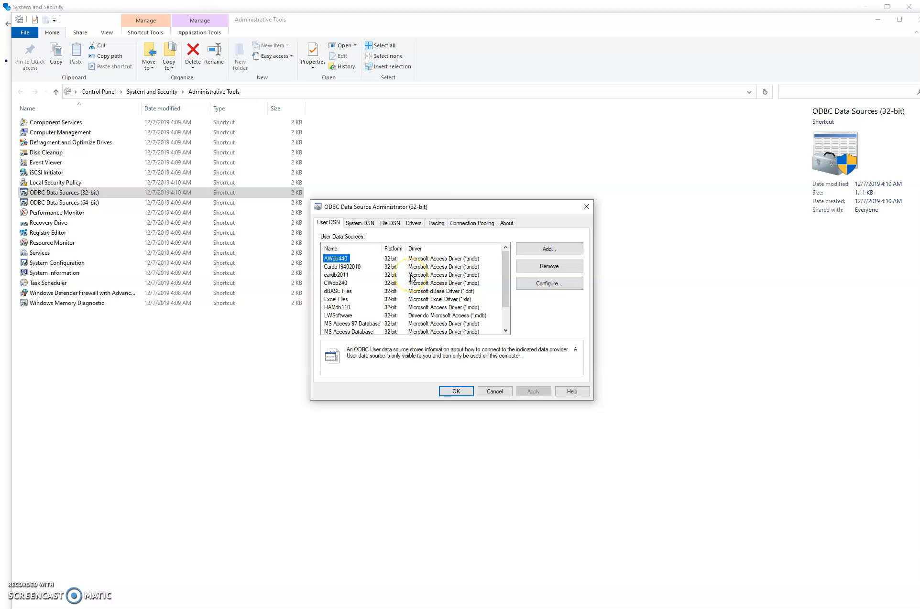
Step: Request removal of the CWdb240 user data source and decline the confirmation
left_click(343, 285)
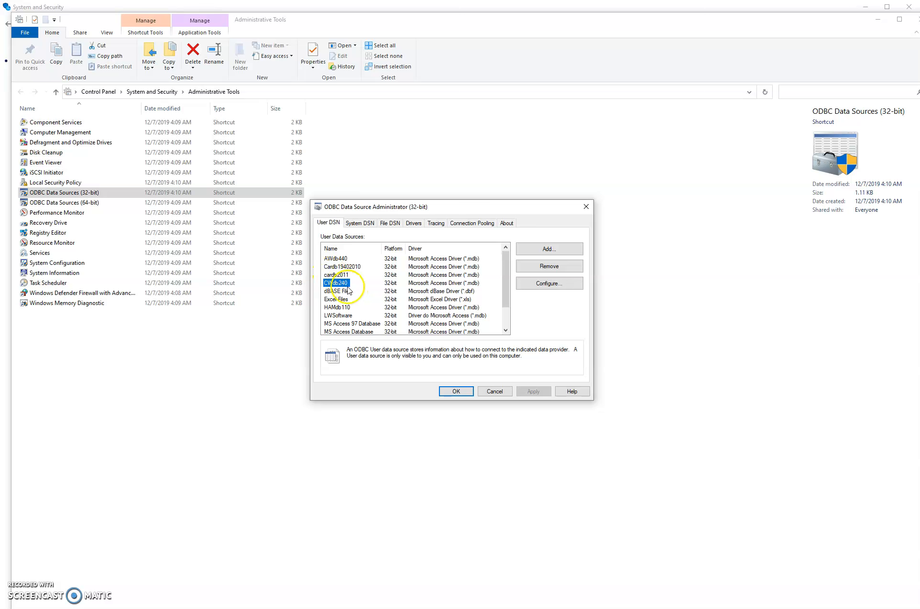
left_click(549, 267)
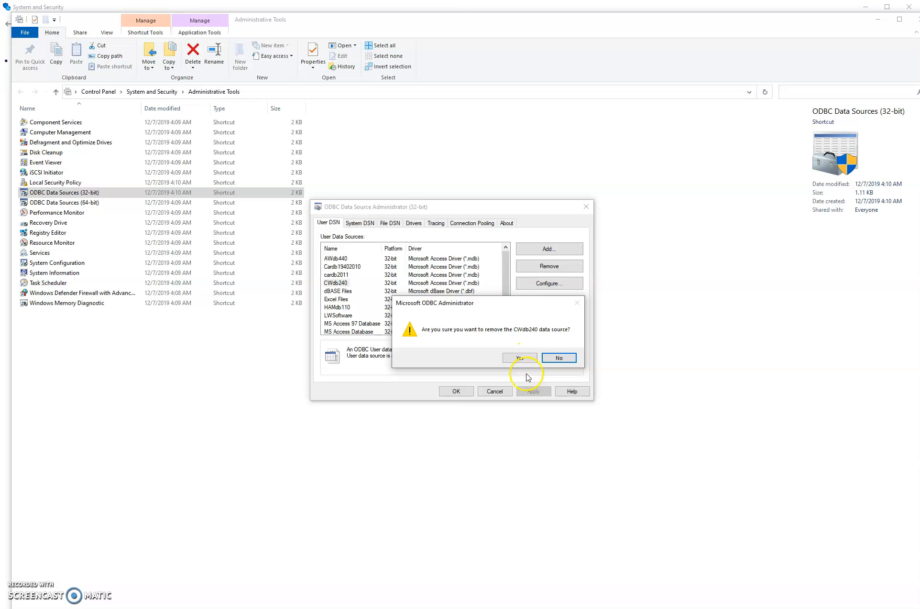
left_click(567, 360)
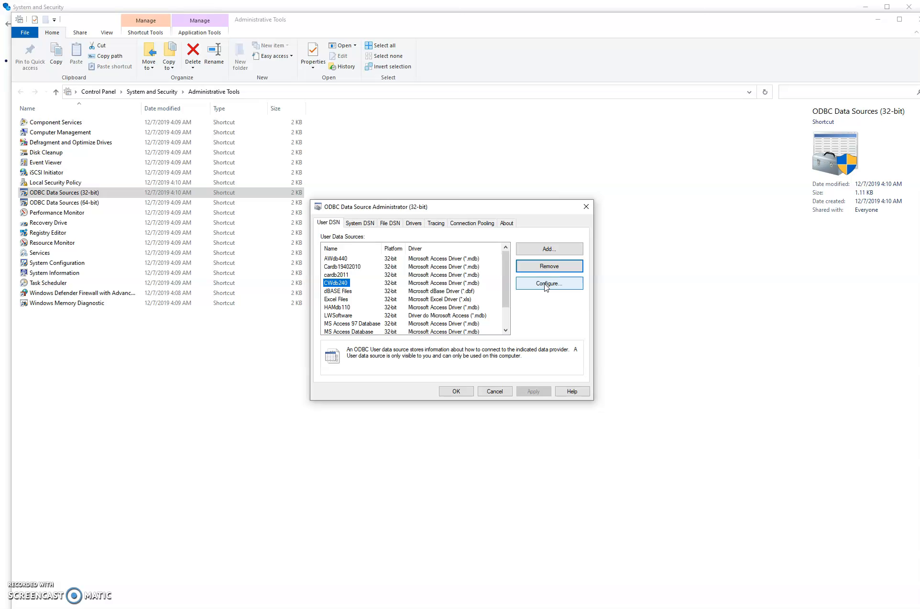
Step: Configure the CWdb240 data source and choose CWdb240.mdb in a customer's CW subfolder of the user databases
left_click(557, 286)
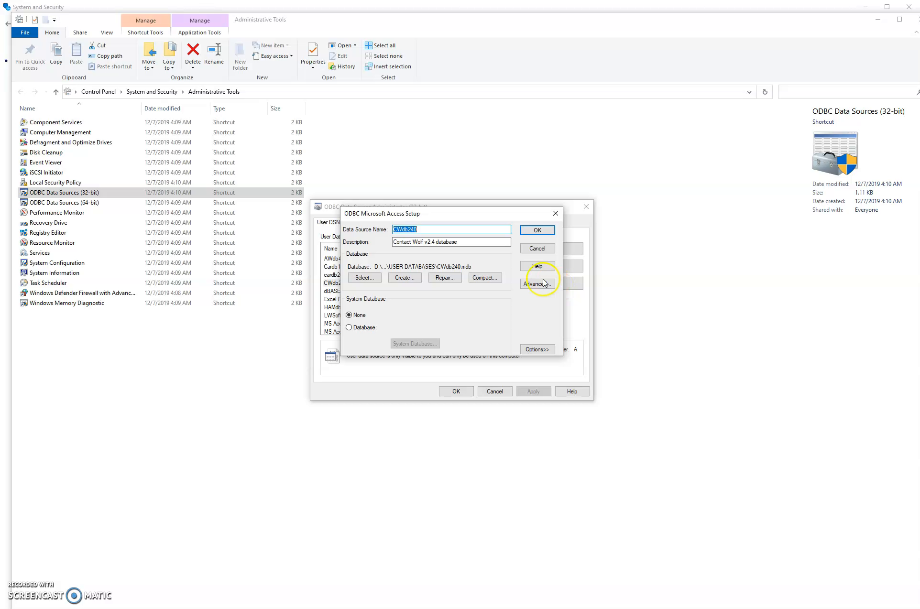
left_click(430, 231)
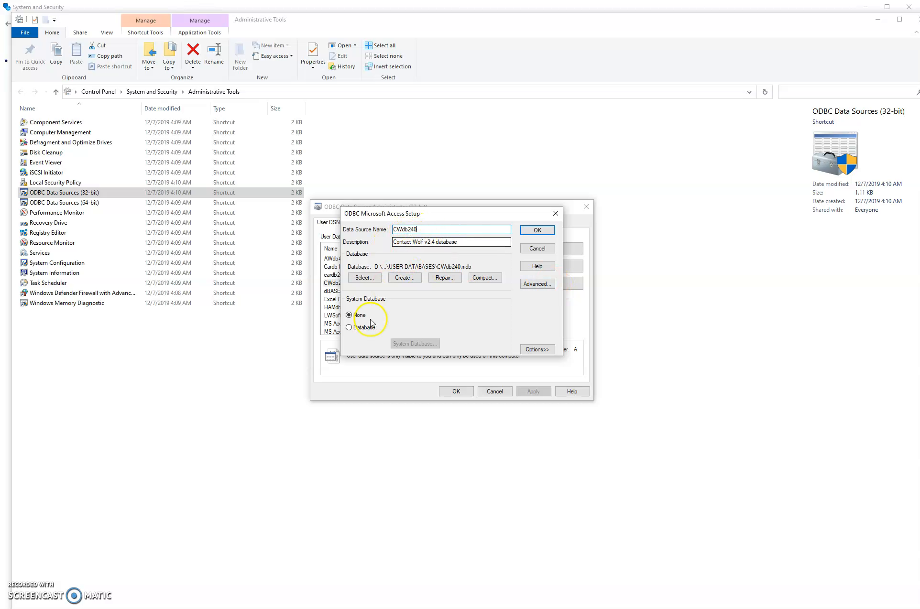
left_click(364, 278)
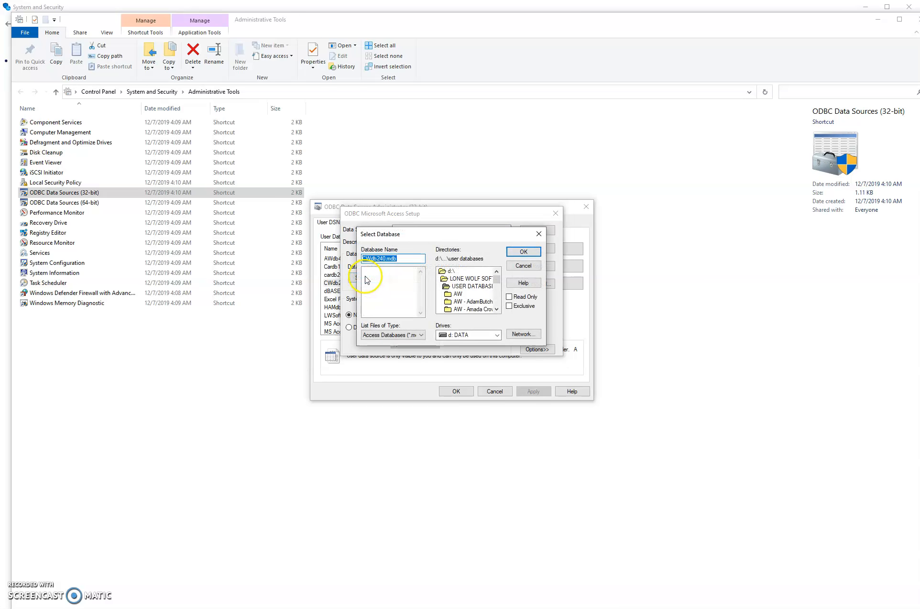
left_click_drag(497, 279, 497, 297)
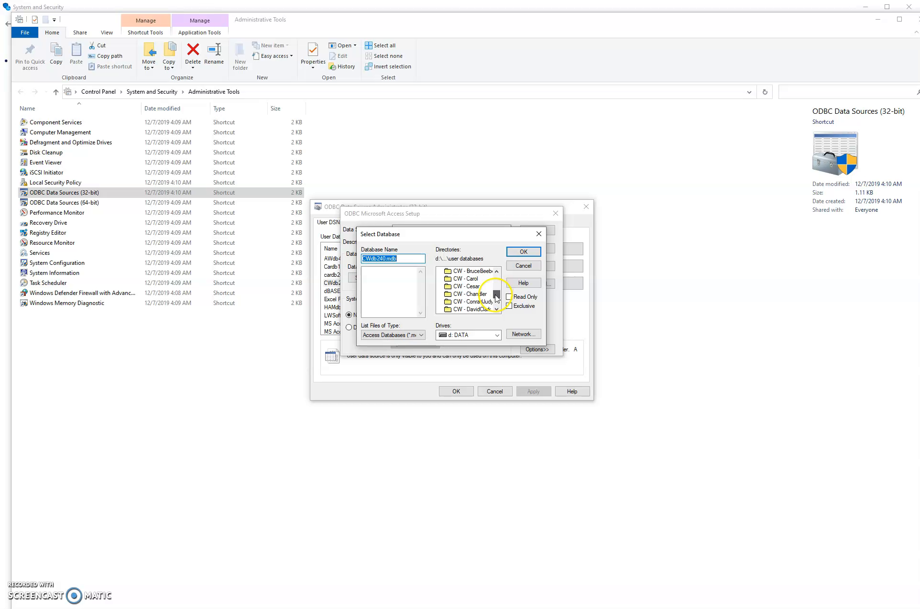
double_click(479, 303)
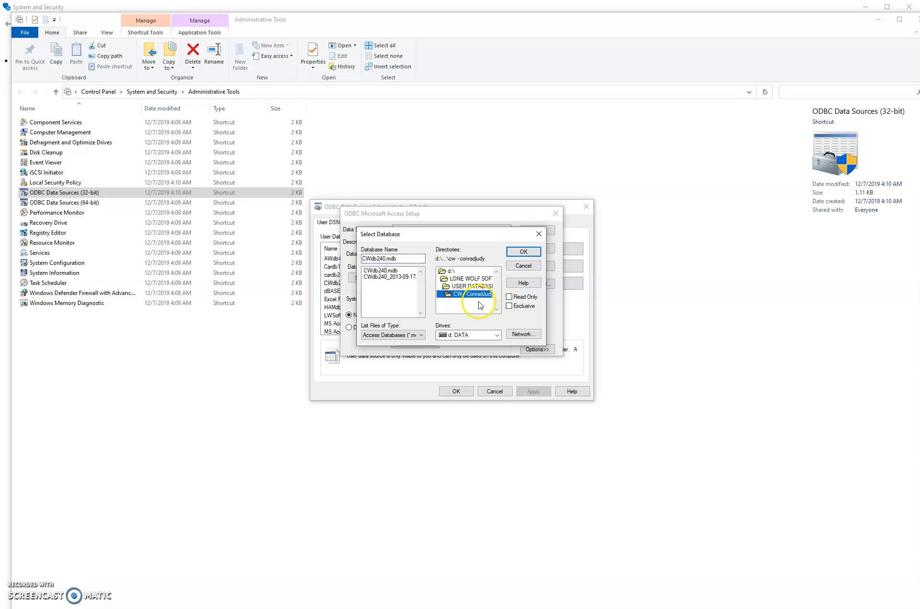
left_click(382, 270)
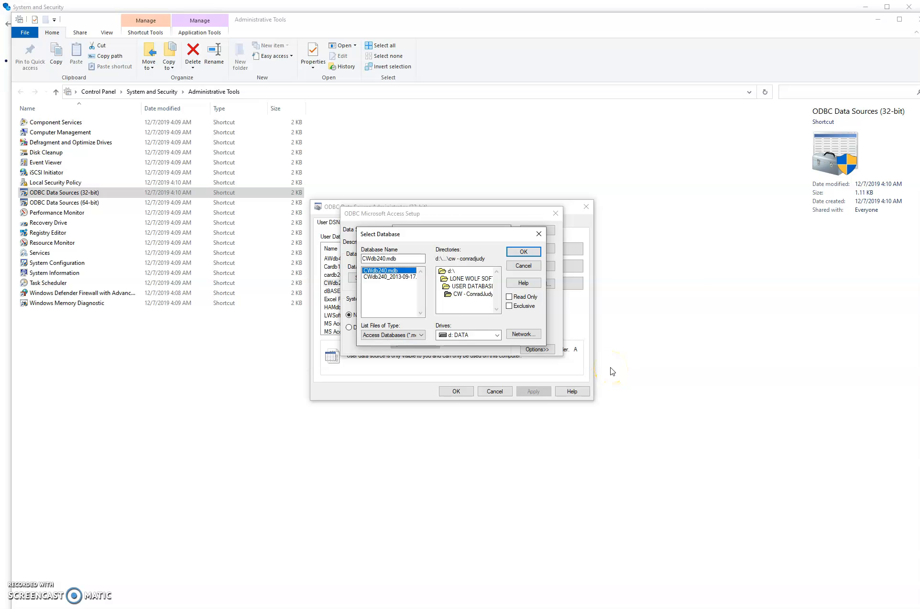
Step: Return the database selection to the user databases folder, cancel the Access setup and close the ODBC administrator
double_click(457, 287)
left_click(524, 252)
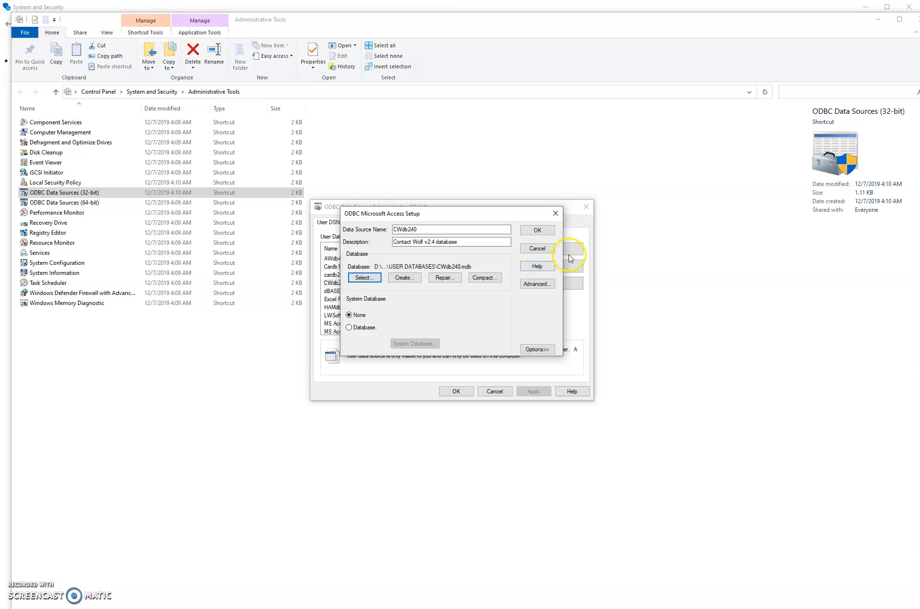
left_click(544, 254)
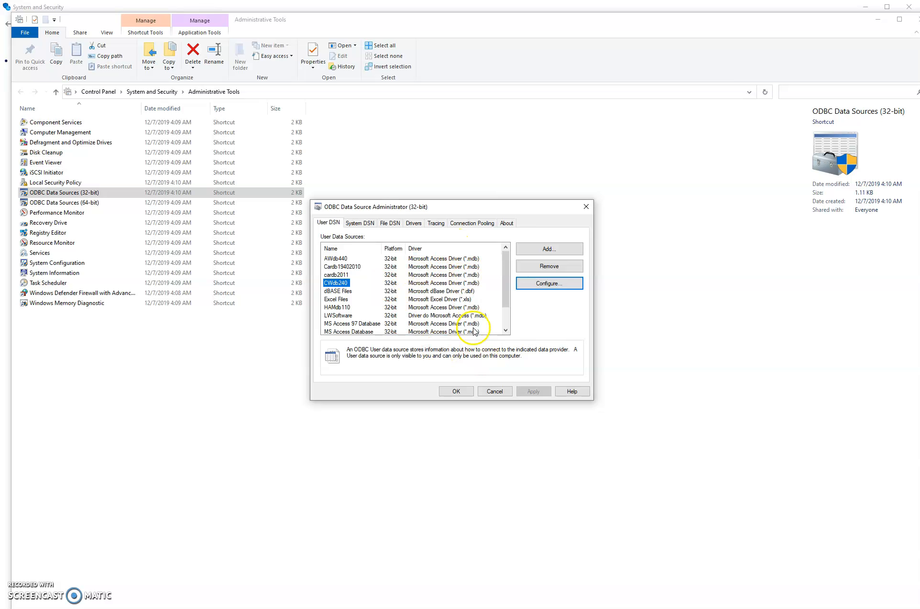
left_click(497, 393)
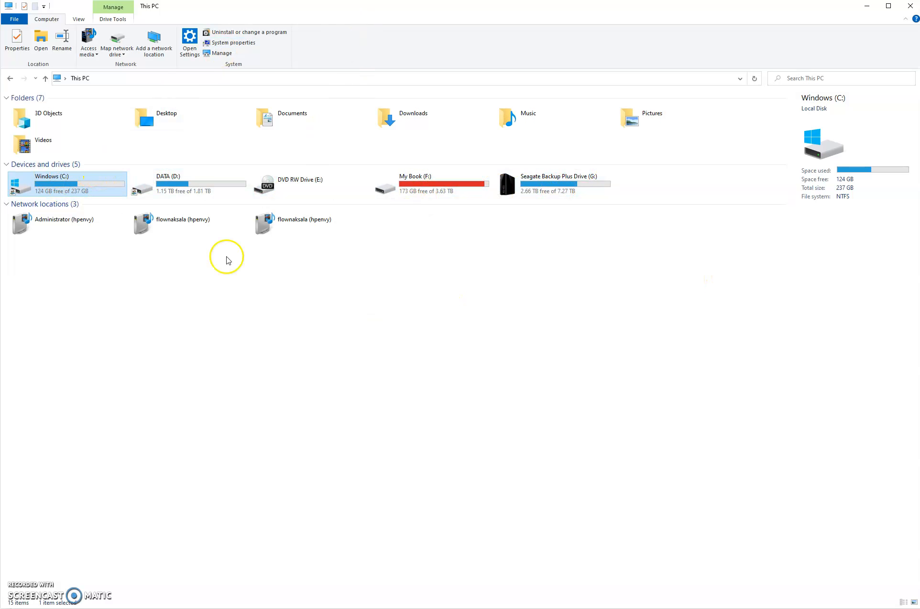
Step: Open the SysWOW64 folder inside the Windows folder on drive C
double_click(63, 191)
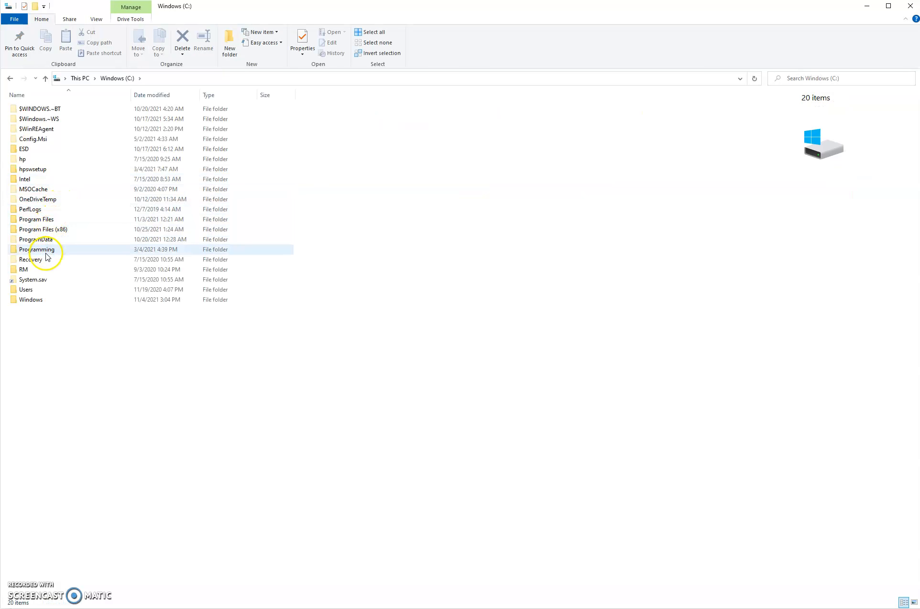
double_click(30, 300)
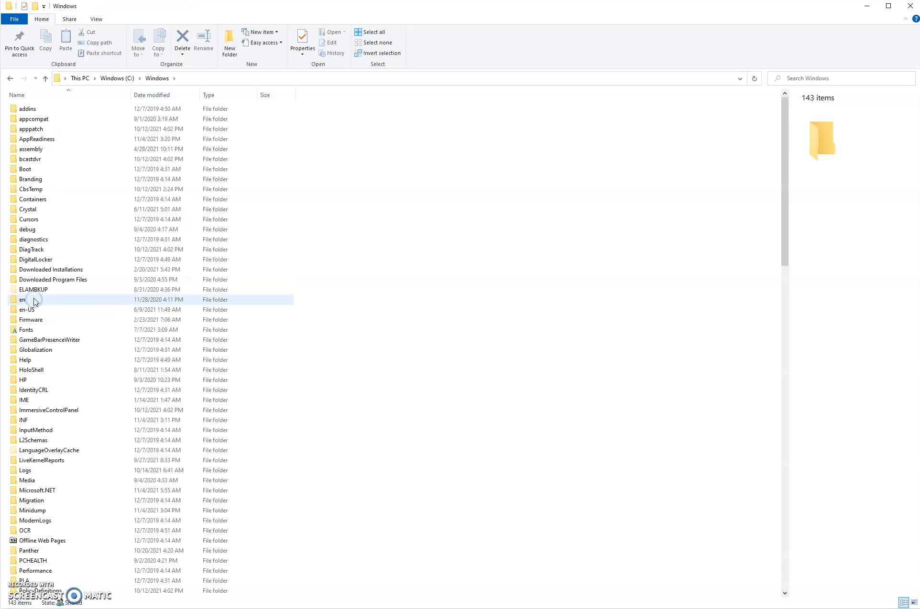
scroll(95, 289, "down", 7)
scroll(95, 290, "down", 8)
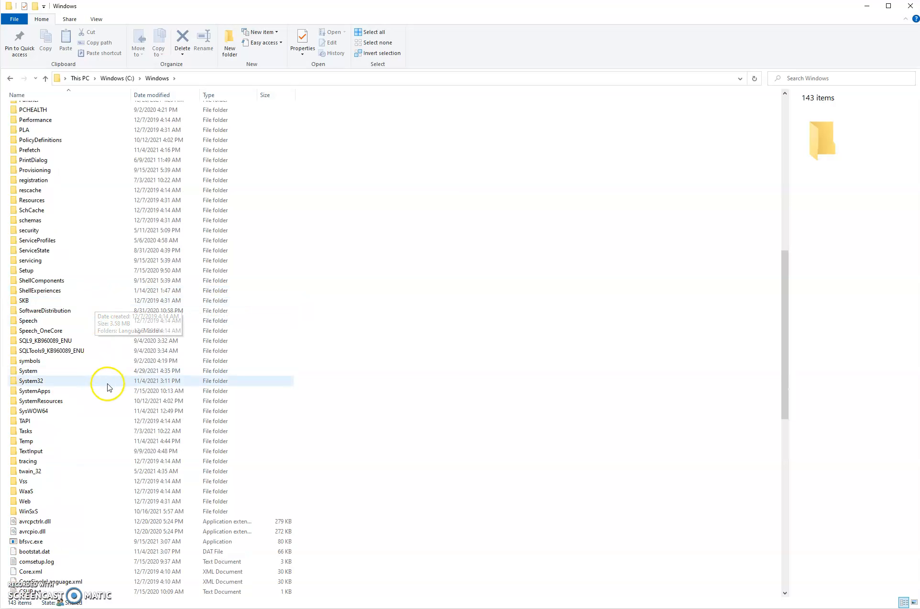
left_click(50, 414)
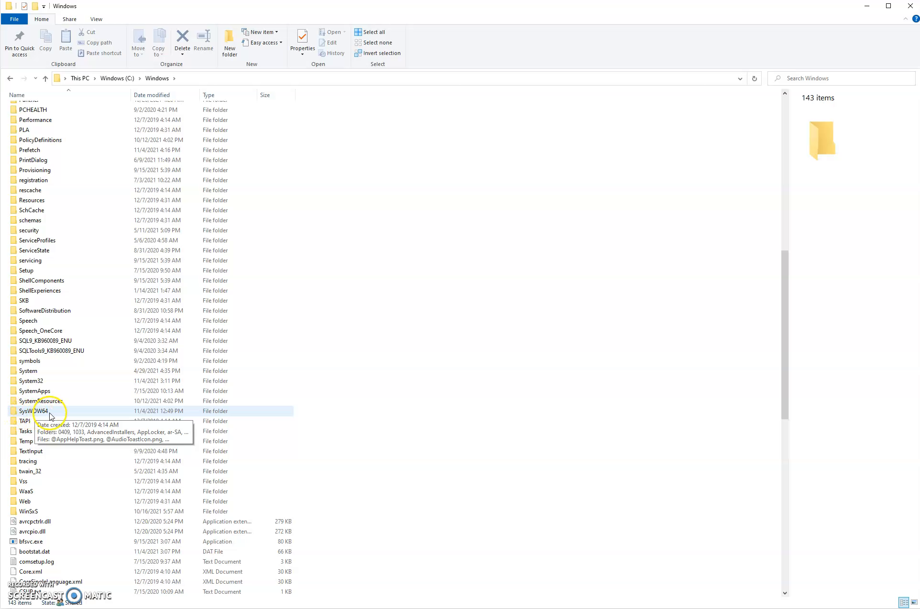
double_click(50, 414)
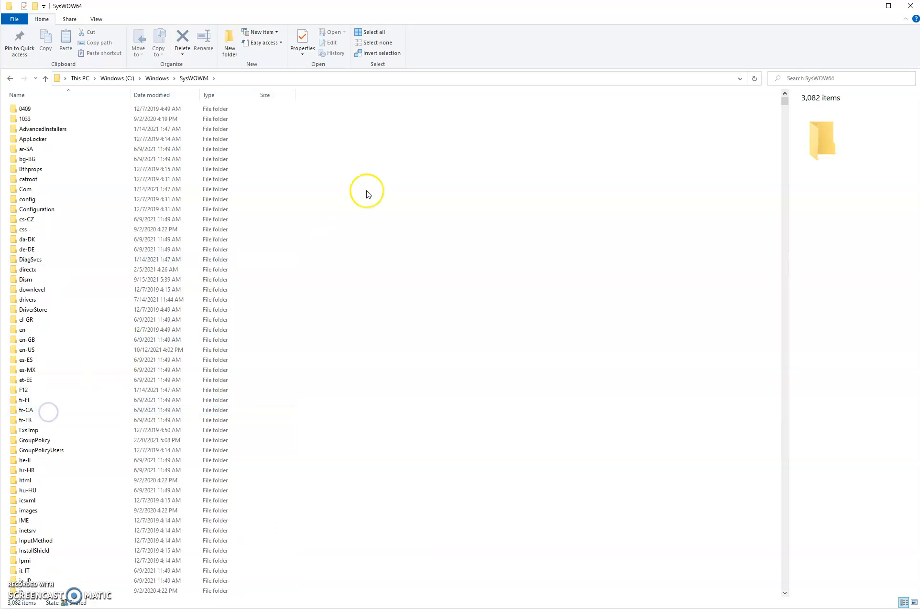
Step: Find odbcad32.exe in the SysWOW64 folder and run it
left_click_drag(785, 98, 796, 393)
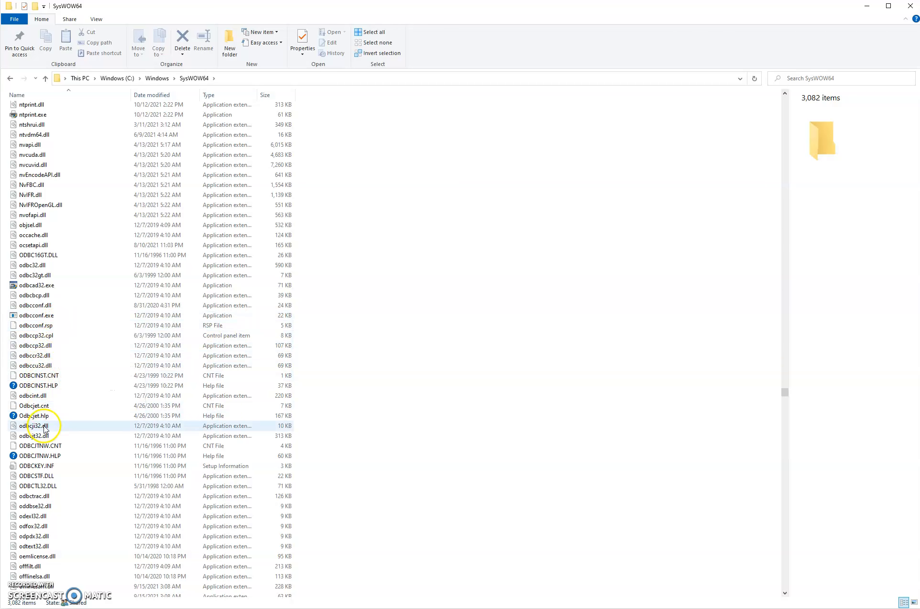
mouse_move(33, 372)
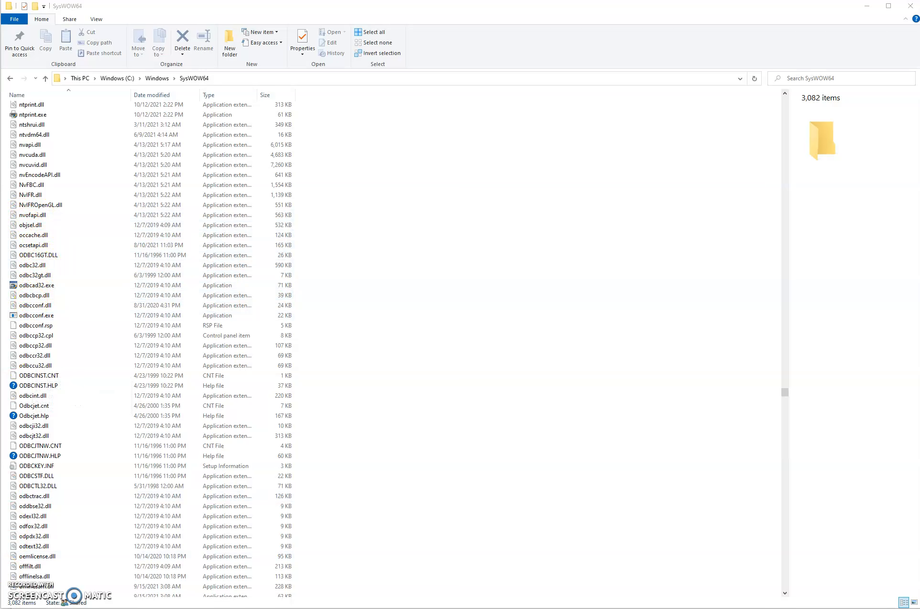
left_click(18, 286)
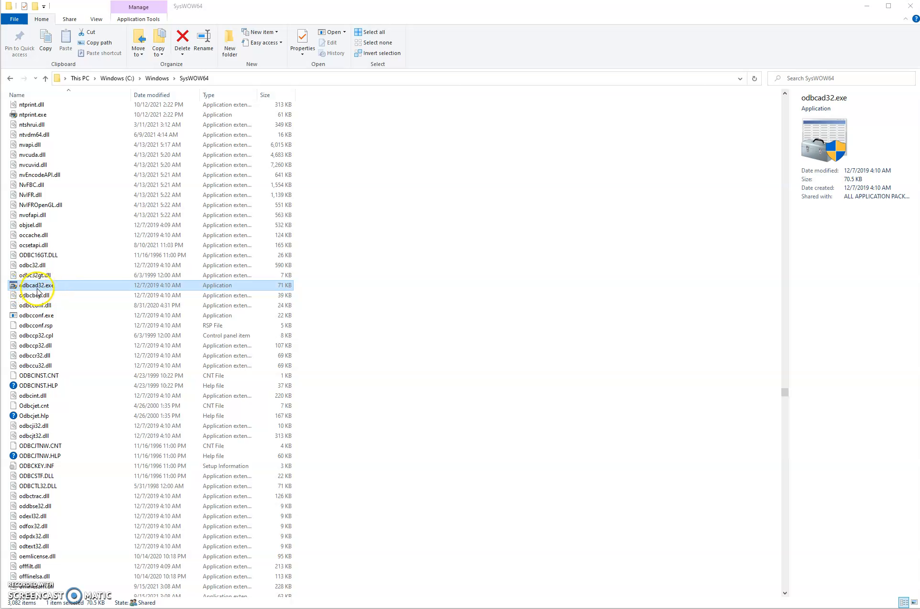
double_click(54, 287)
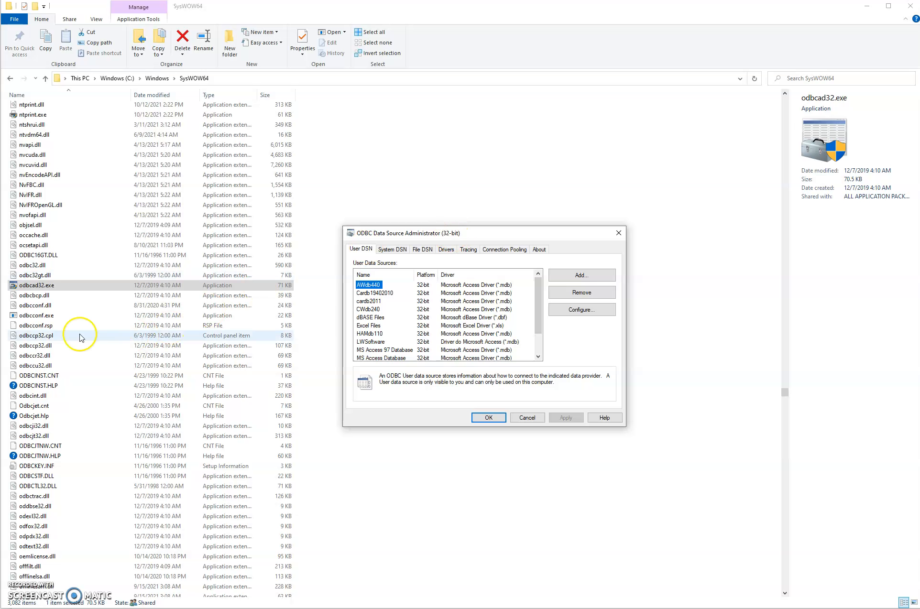
left_click(45, 287)
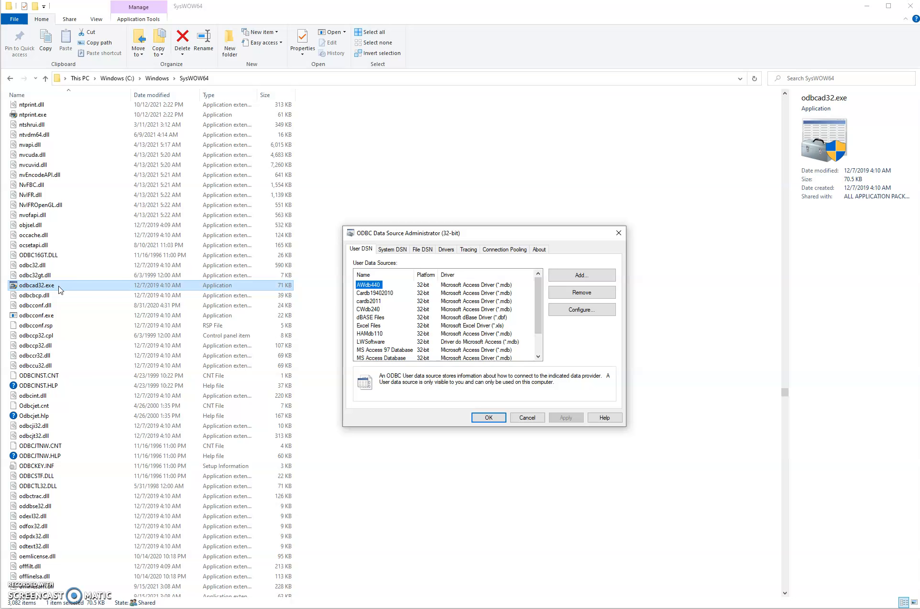
Step: Start removing the CWdb240 user data source, decline the removal and close the ODBC administrator without changes
left_click(481, 235)
left_click_drag(481, 238, 480, 184)
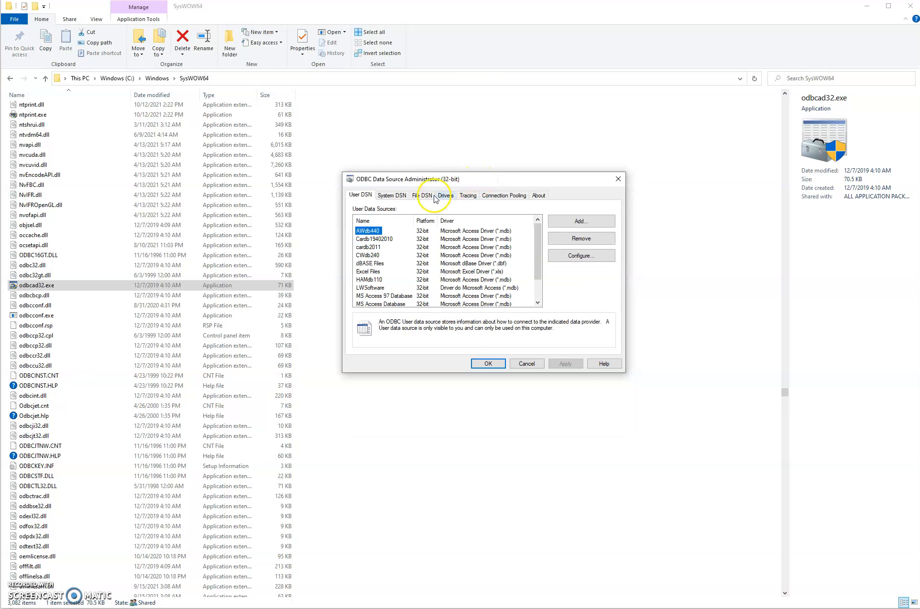
left_click(367, 256)
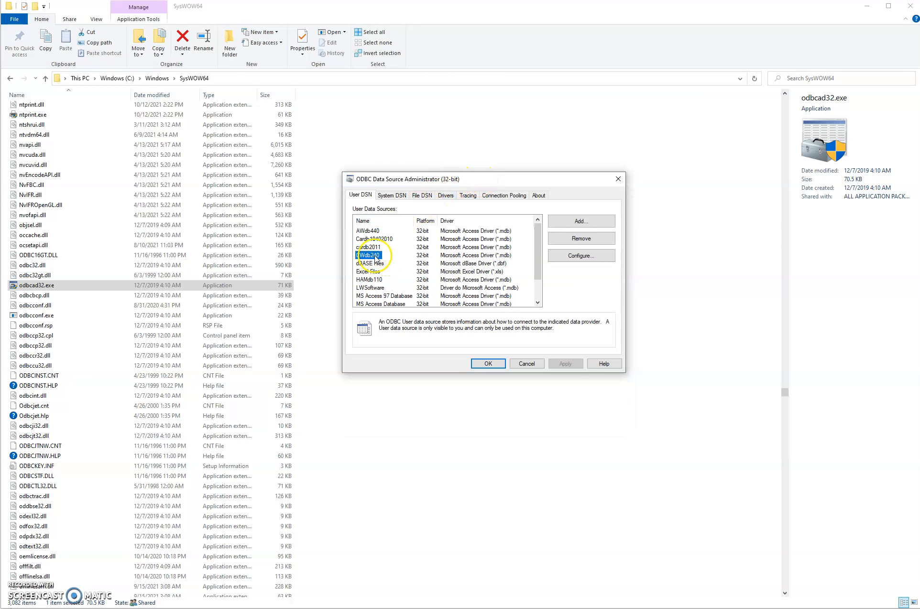
left_click(581, 238)
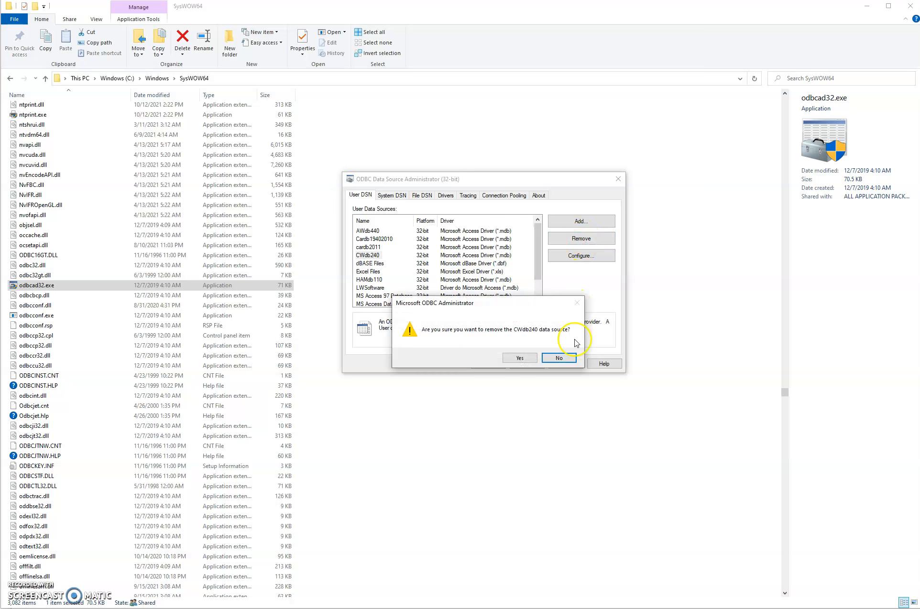
left_click(562, 358)
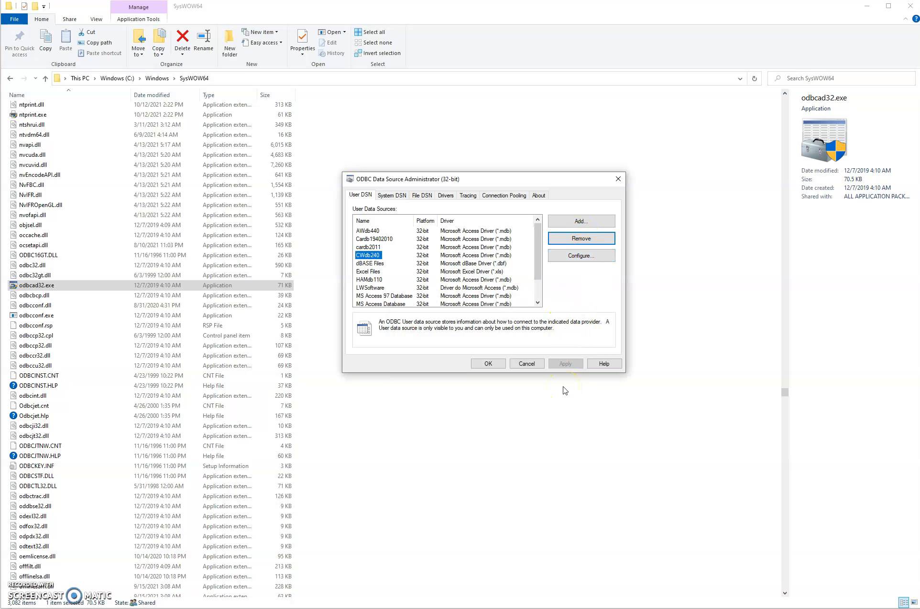
left_click(527, 364)
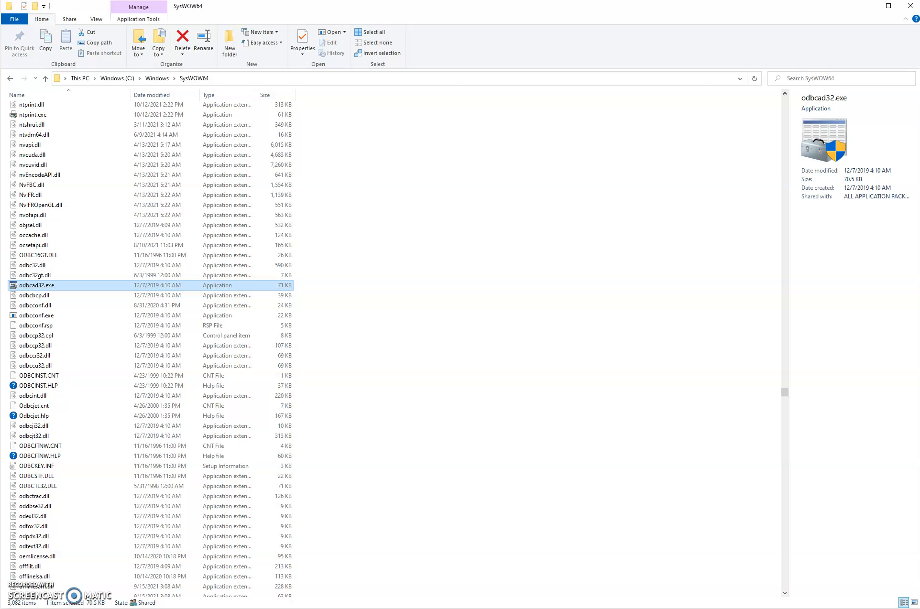
Step: Switch to Contact Wolf Pro and start changing the folder location of the CWdb240.mdb database
mouse_move(821, 608)
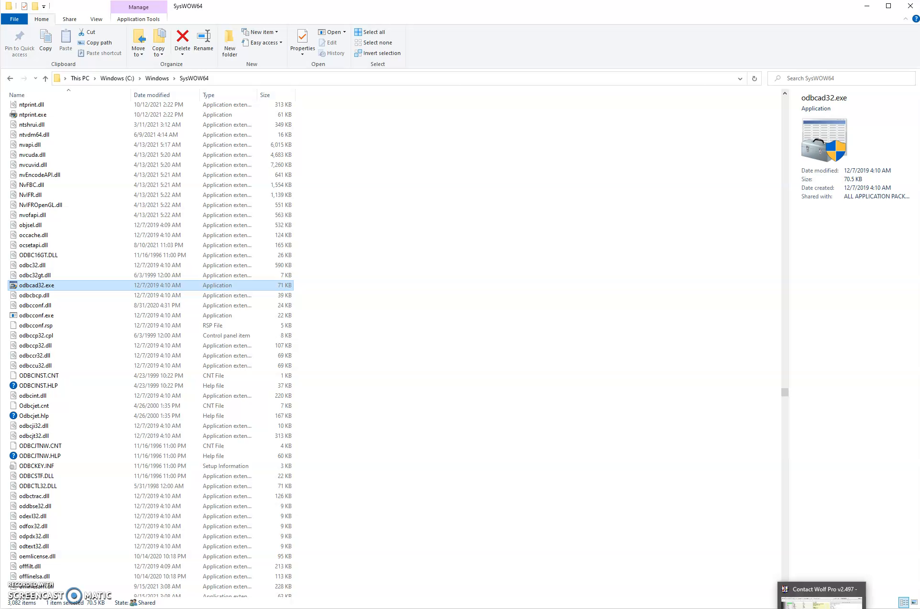
left_click(821, 599)
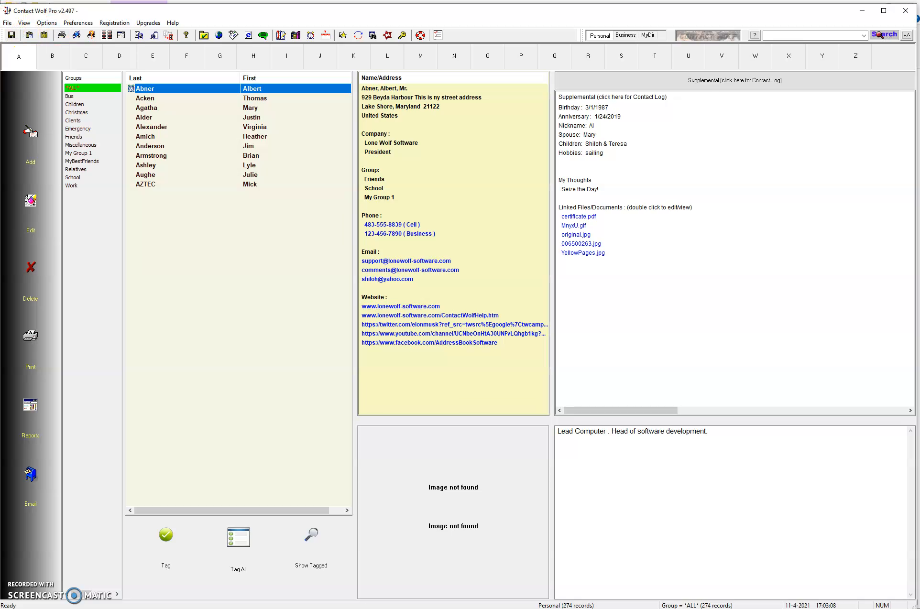
left_click(7, 23)
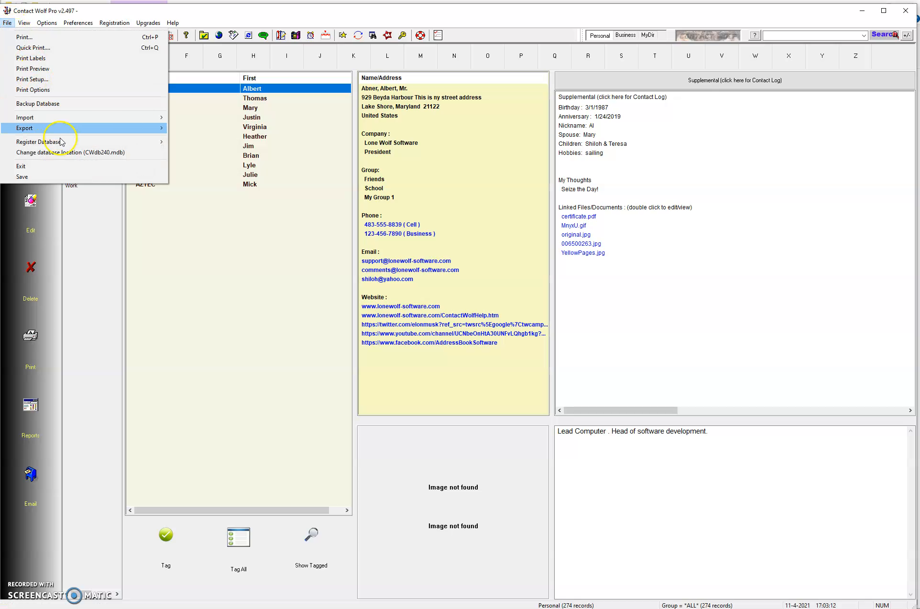
left_click(72, 153)
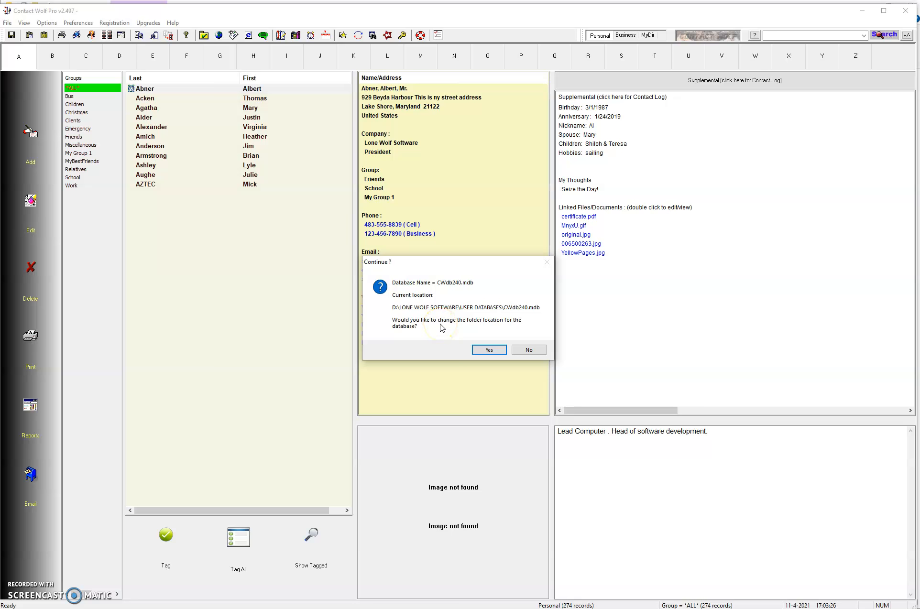
left_click(490, 350)
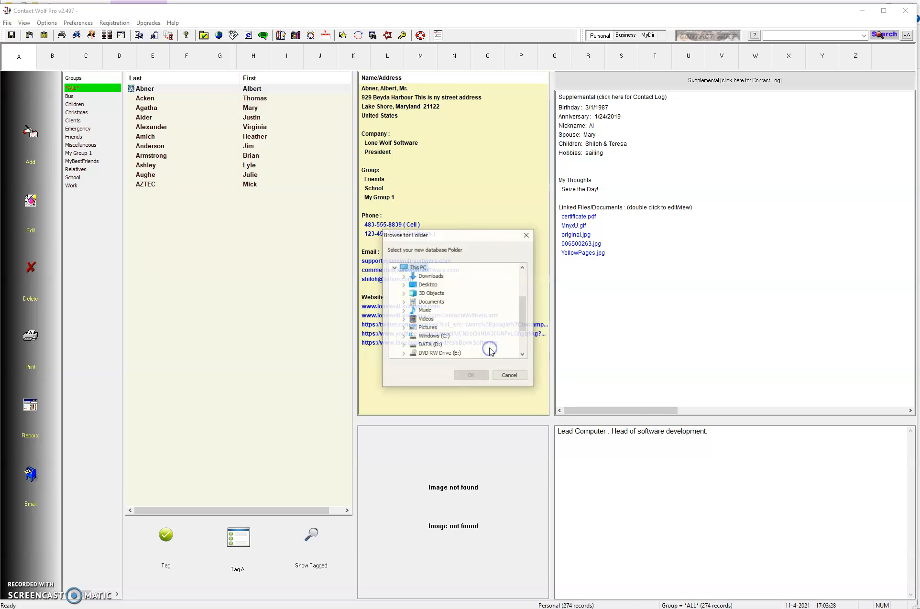
Step: Expand the Windows (C:) drive as a candidate for the new database folder and cancel the folder selection
left_click(436, 340)
left_click(406, 339)
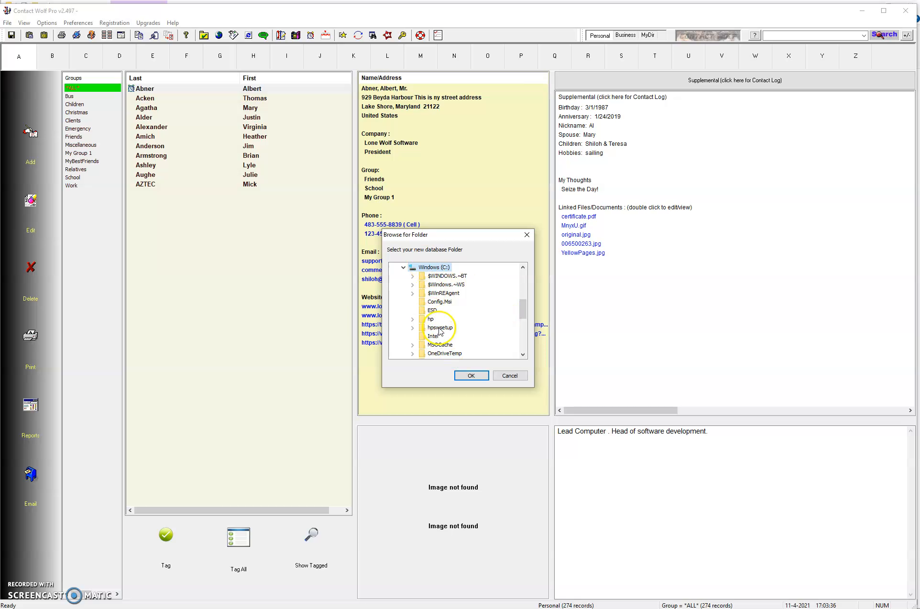
left_click(484, 379)
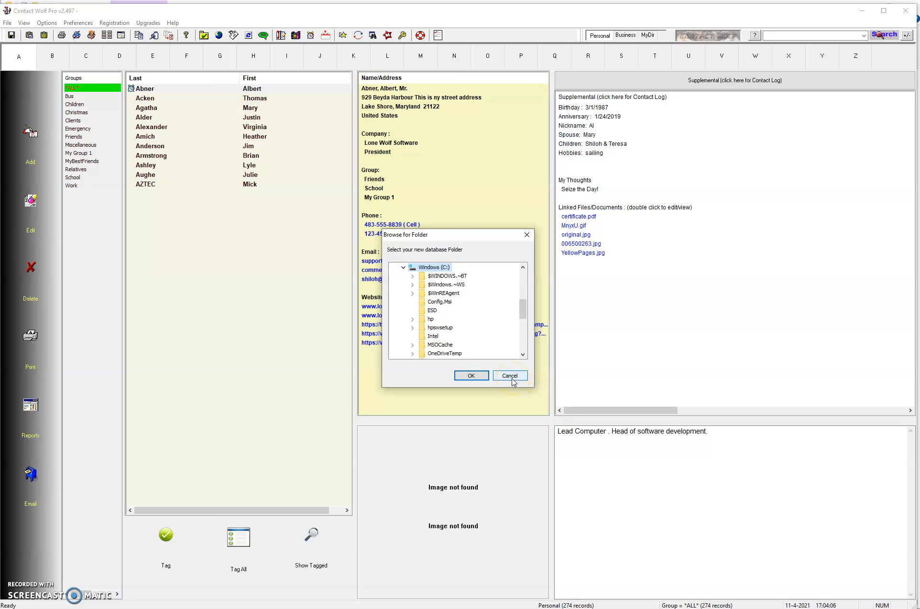
left_click(511, 377)
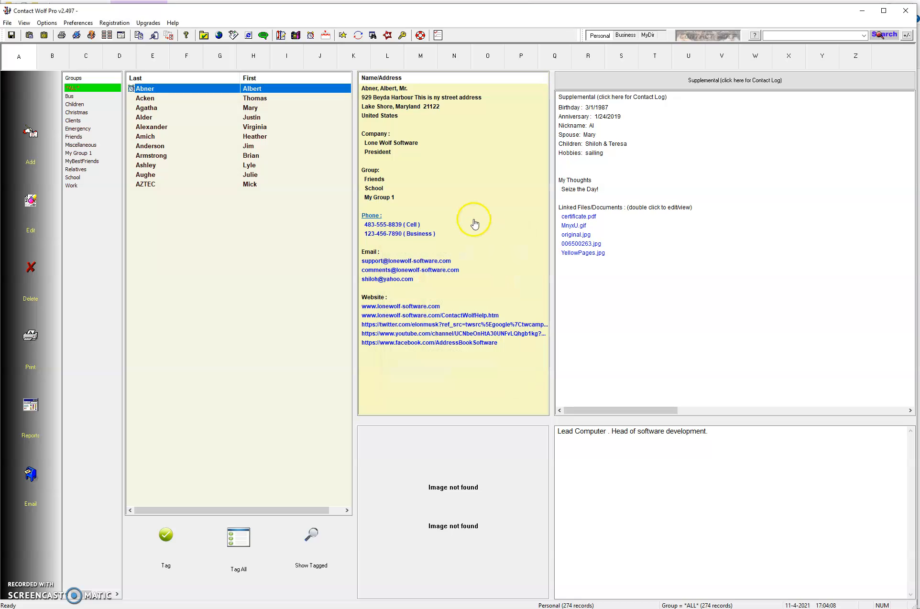